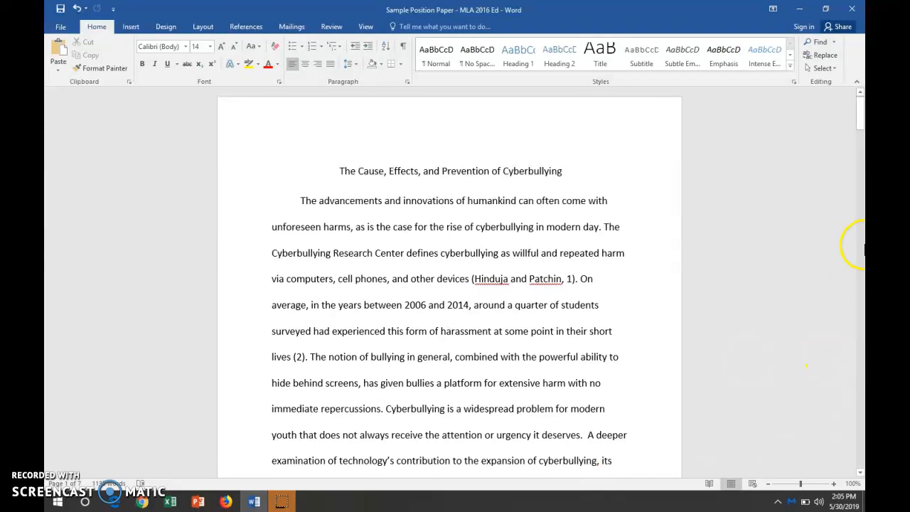
Set the entire paper's text to Times New Roman at 12 point.
{"action": "mouse_move", "coordinate": [860, 102]}
{"action": "left_mouse_down"}
{"action": "mouse_move", "coordinate": [860, 309]}
{"action": "mouse_move", "coordinate": [859, 95]}
{"action": "left_mouse_up"}
{"action": "key", "text": "ctrl+a"}
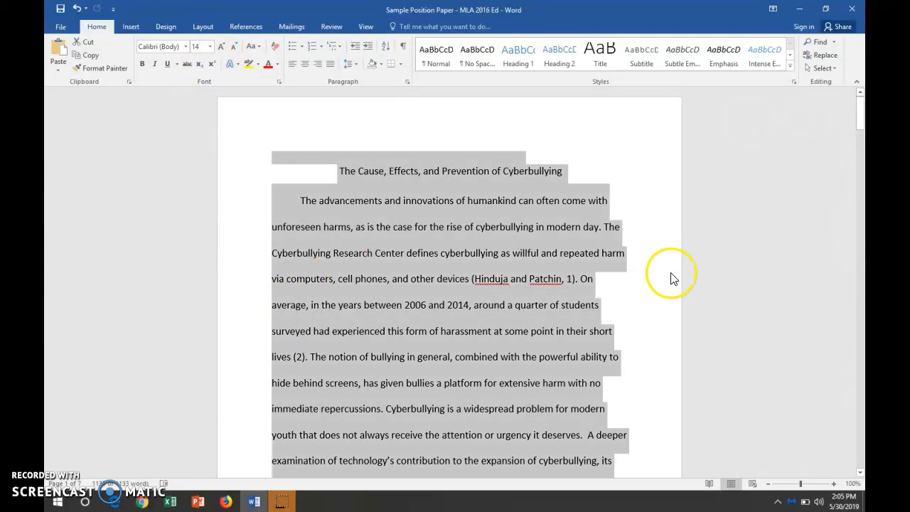
{"action": "left_click_drag", "start_coordinate": [862, 127], "coordinate": [859, 86]}
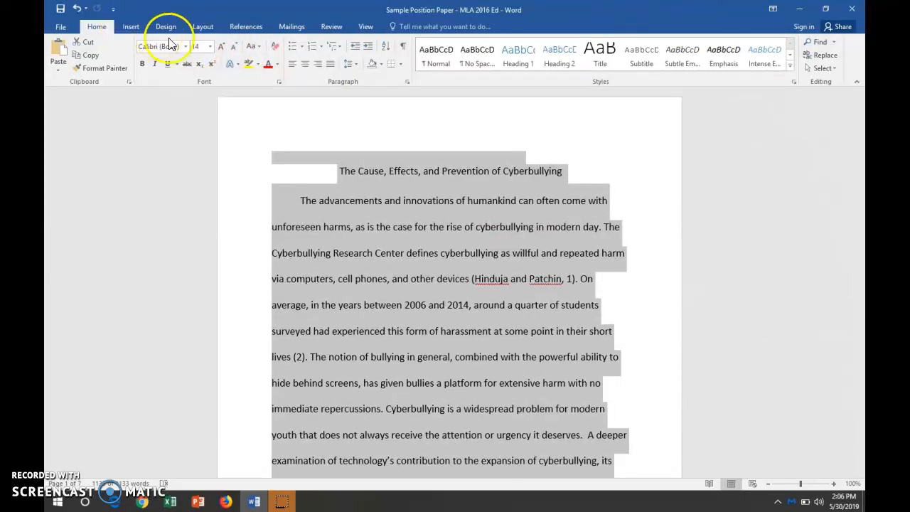
{"action": "left_click", "coordinate": [186, 47]}
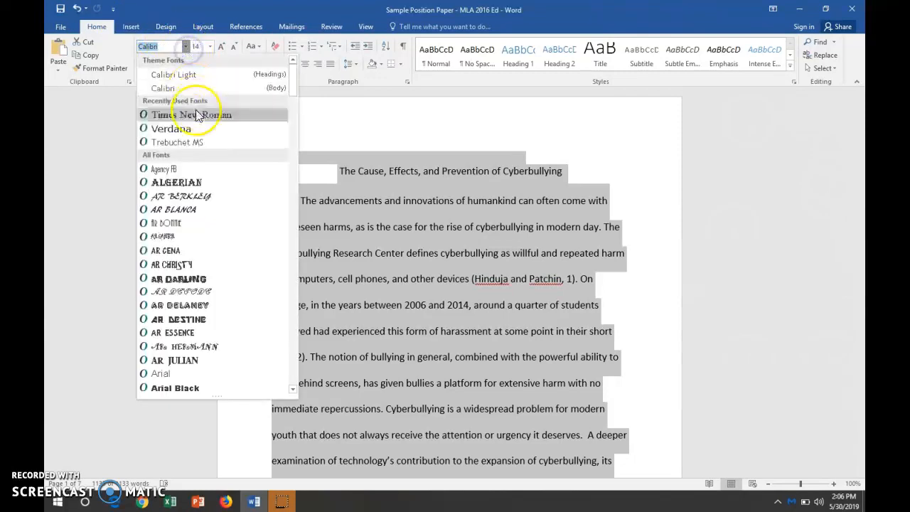
{"action": "left_click", "coordinate": [195, 117]}
{"action": "left_click", "coordinate": [211, 47]}
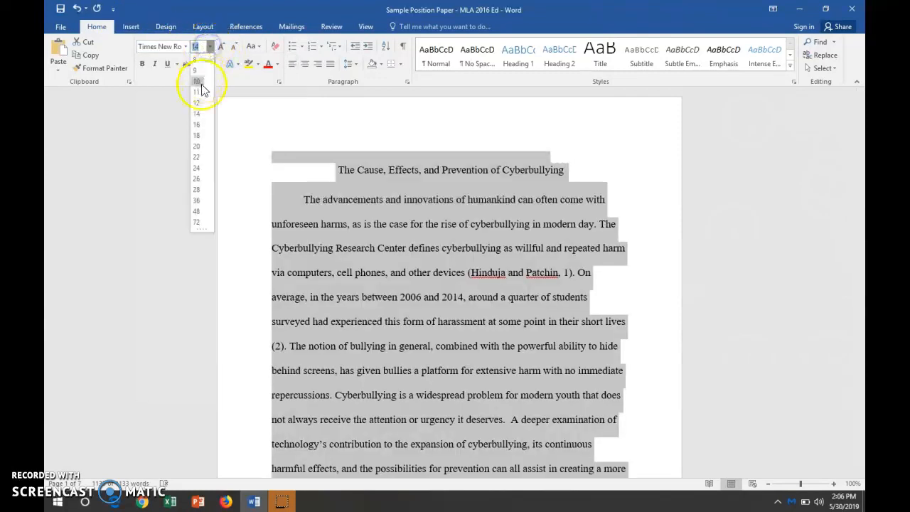
{"action": "left_click", "coordinate": [199, 106]}
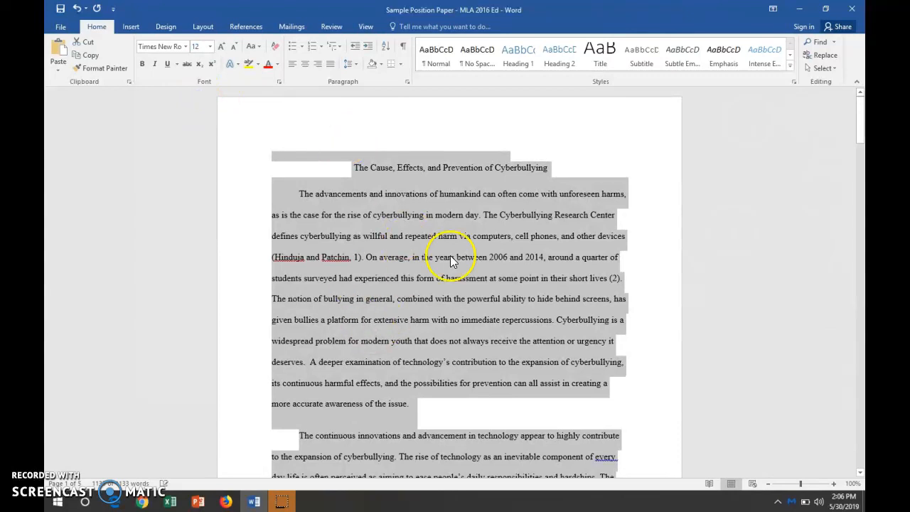
Set the line spacing of the whole paper to 2.0.
{"action": "left_click", "coordinate": [356, 65]}
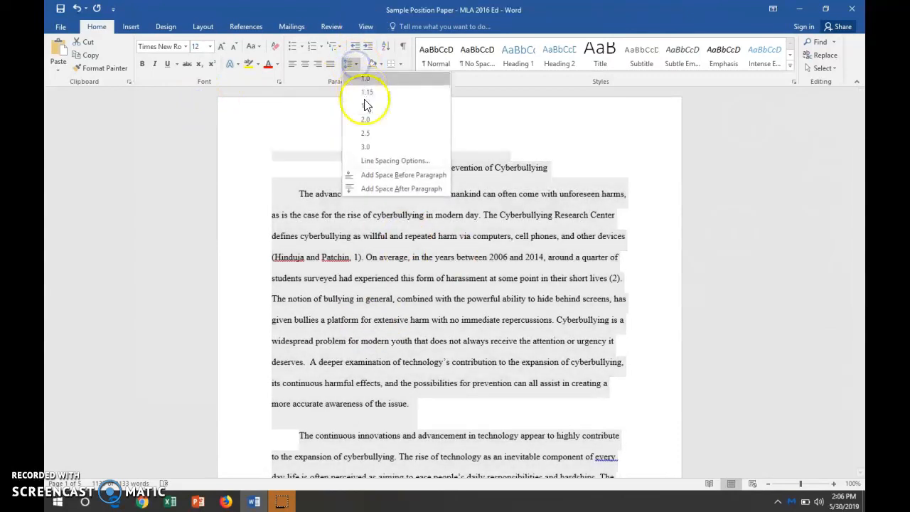
{"action": "left_click", "coordinate": [366, 121]}
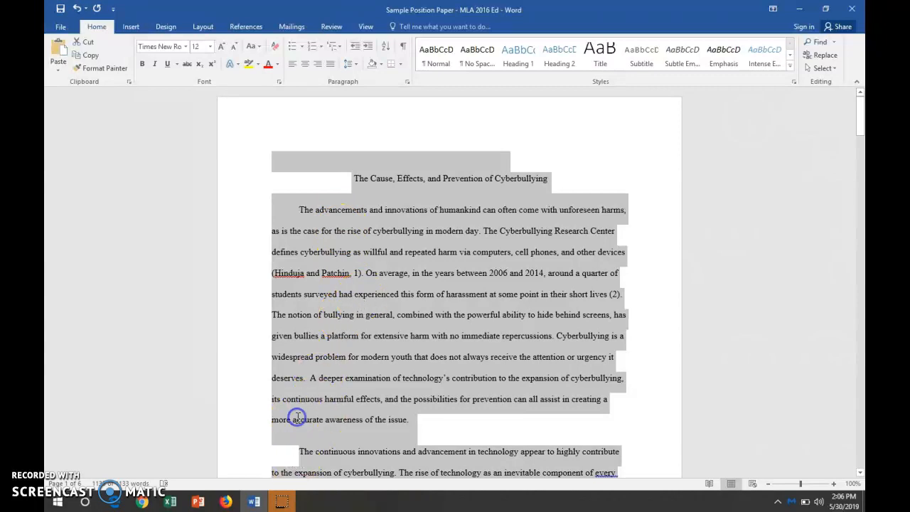
{"action": "left_click", "coordinate": [299, 451]}
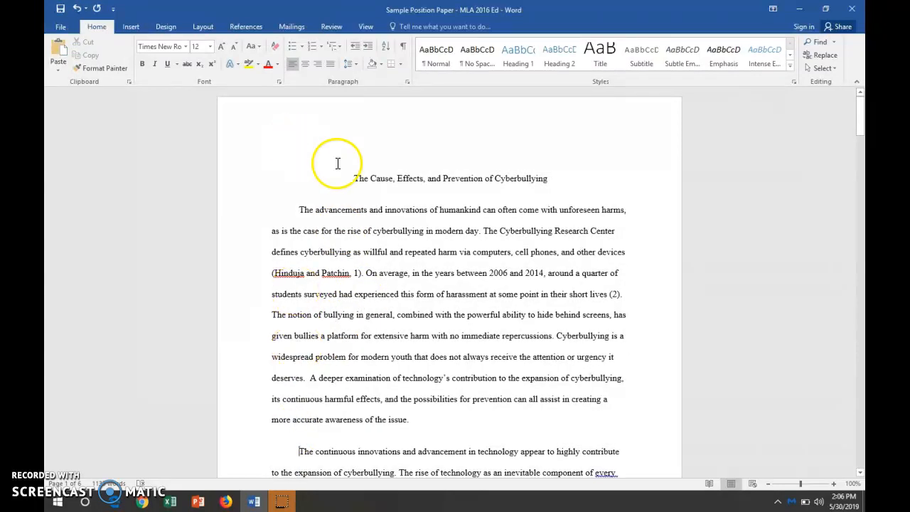
{"action": "left_click", "coordinate": [354, 178]}
{"action": "left_click_drag", "start_coordinate": [353, 178], "coordinate": [548, 178]}
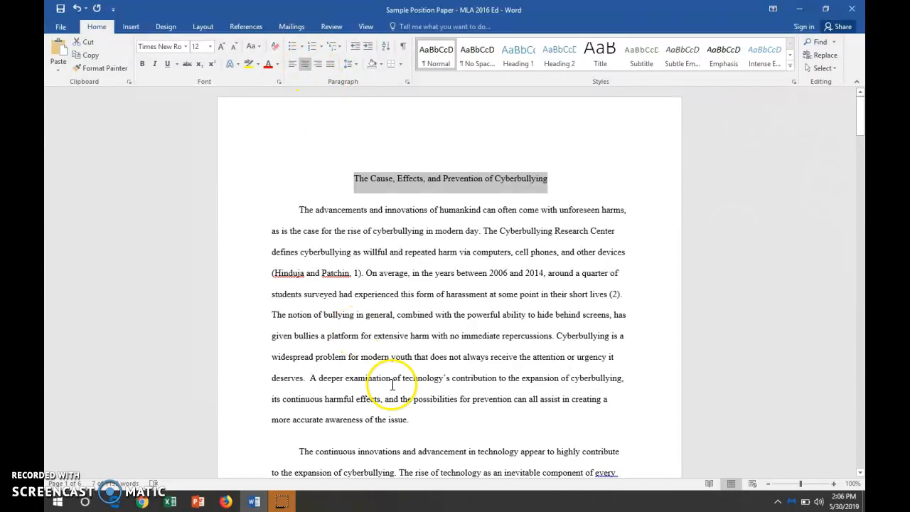
{"action": "left_click_drag", "start_coordinate": [409, 423], "coordinate": [291, 211]}
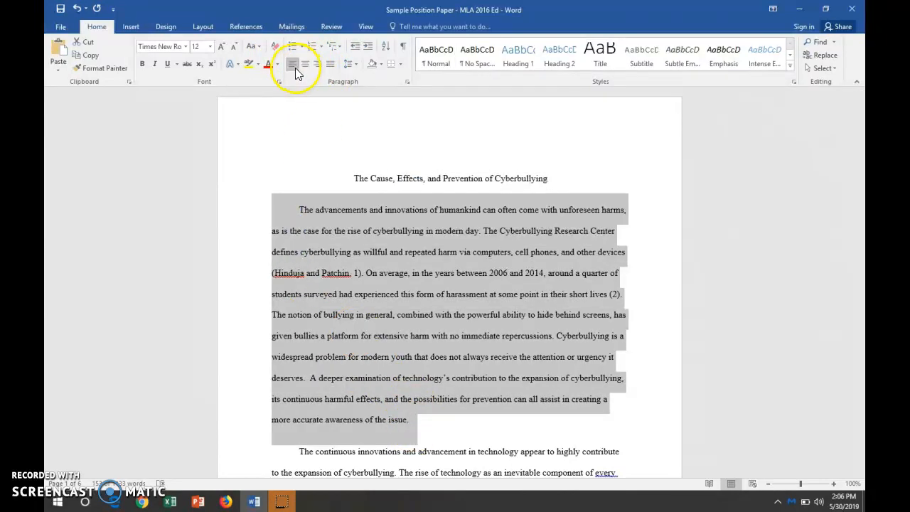
Add a heading block above the title with separate left-aligned lines reading Student Name, Date and Class.
{"action": "left_click", "coordinate": [355, 178]}
{"action": "key", "text": "Return"}
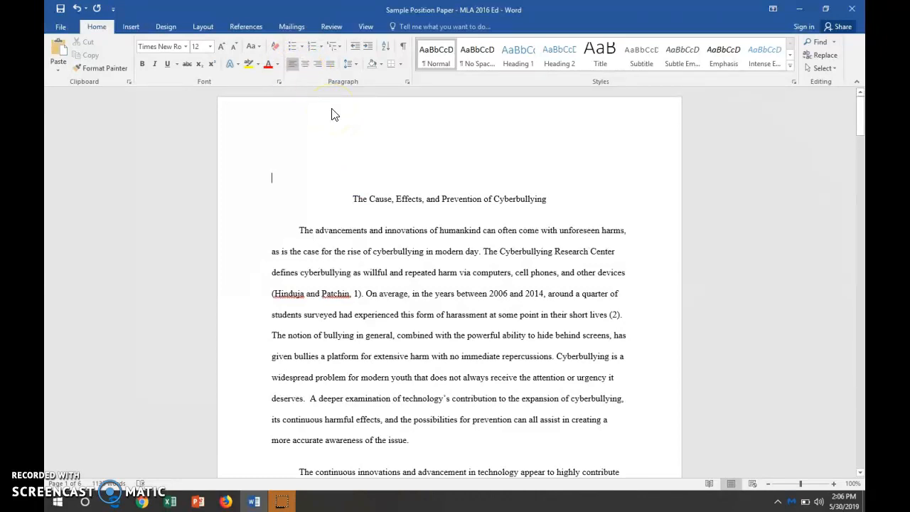
{"action": "type", "text": "Student Name ("}
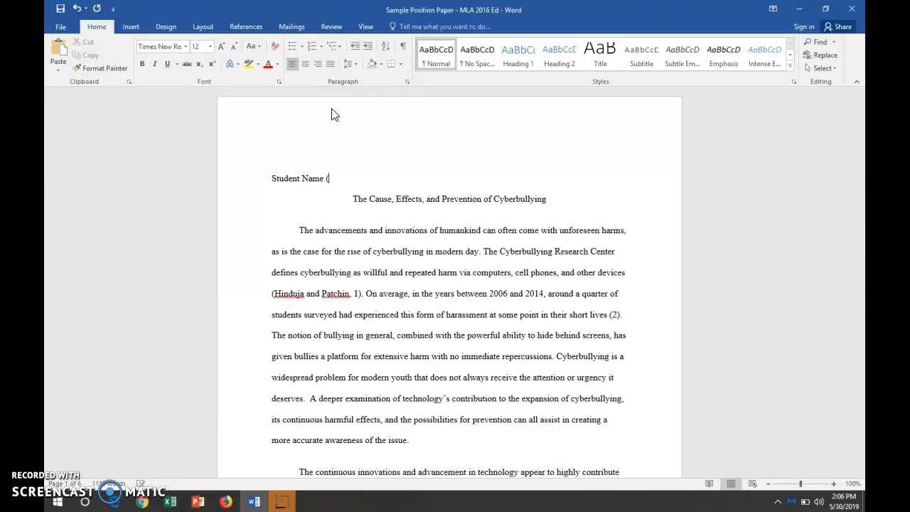
{"action": "key", "text": "BackSpace"}
{"action": "key", "text": "Return"}
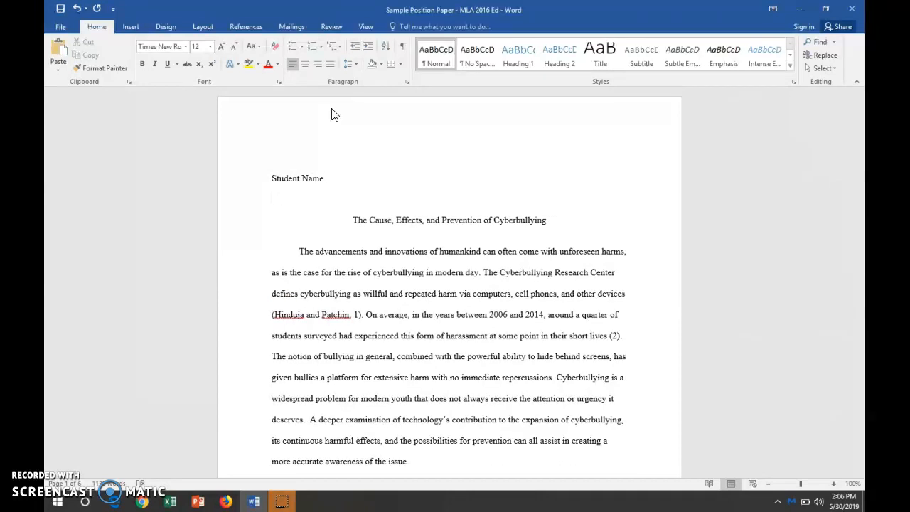
{"action": "type", "text": "Date"}
{"action": "key", "text": "Return"}
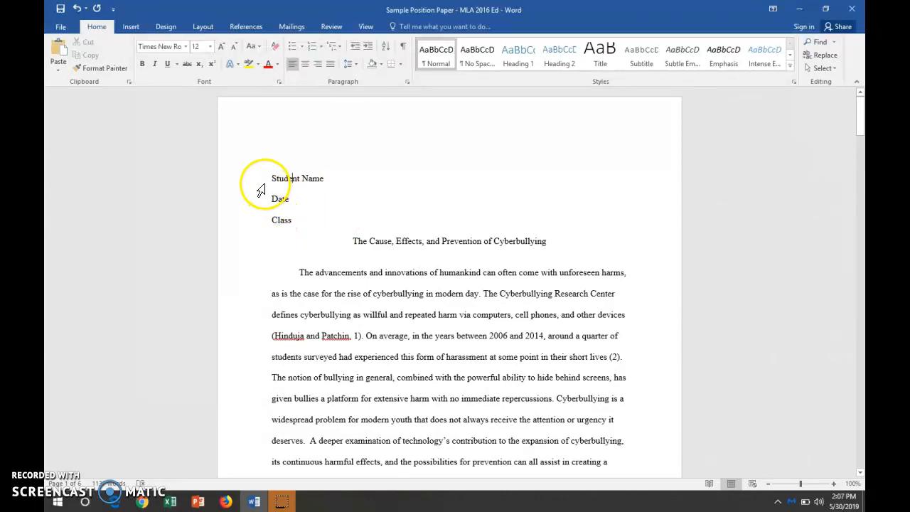
Replace the Date line in the heading block with the placeholder Day Month Year.
{"action": "left_click", "coordinate": [345, 209]}
{"action": "key", "text": "BackSpace"}
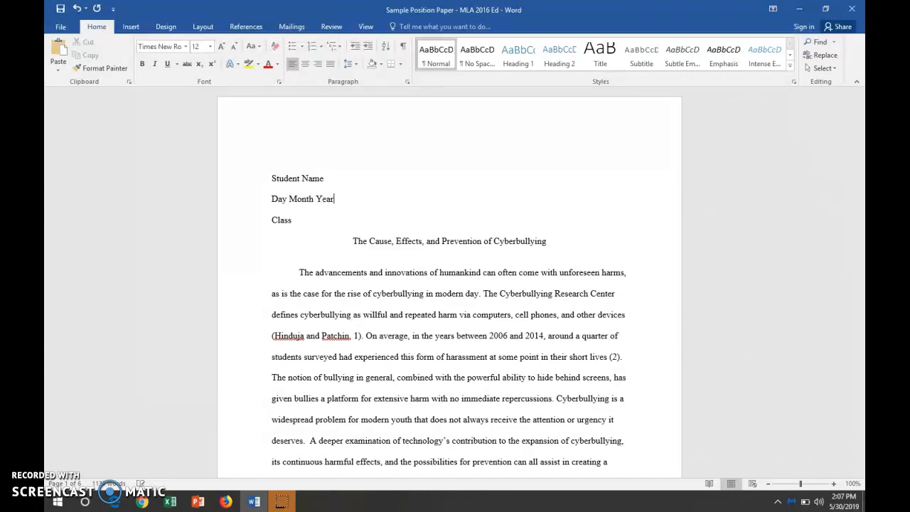
{"action": "left_click", "coordinate": [300, 220]}
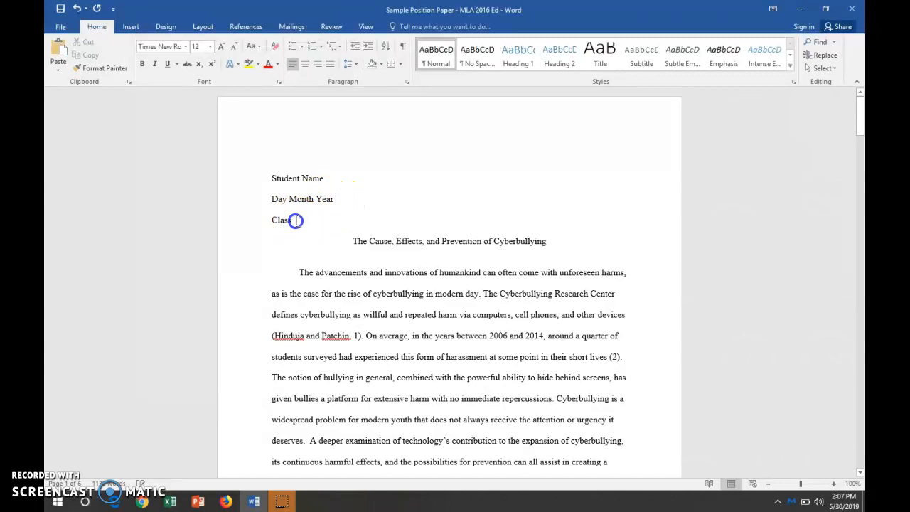
Replace the heading placeholders with the student's full name, the date 30 May 2019 and the class ENG 112 - 42.
{"action": "left_click", "coordinate": [331, 178]}
{"action": "left_click_drag", "start_coordinate": [325, 178], "coordinate": [260, 179]}
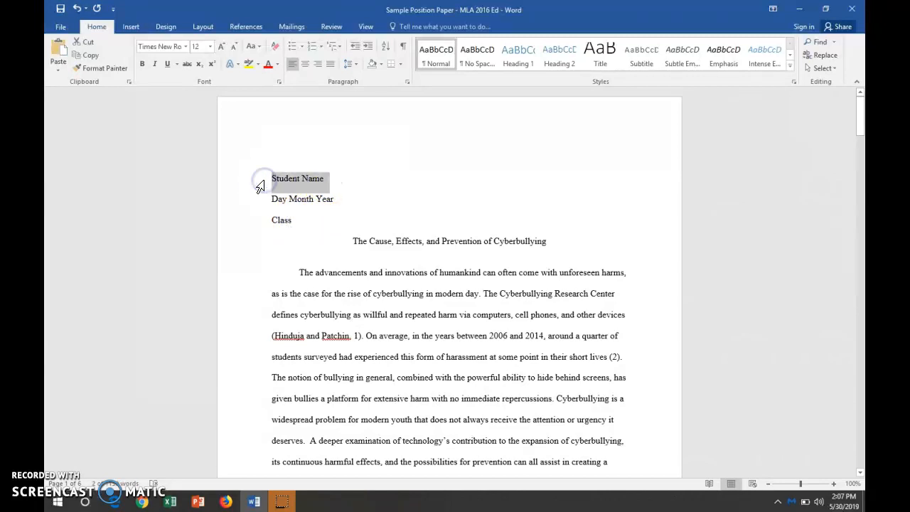
{"action": "type", "text": "John Doe"}
{"action": "left_click_drag", "start_coordinate": [348, 201], "coordinate": [259, 204]}
{"action": "type", "text": "30 May"}
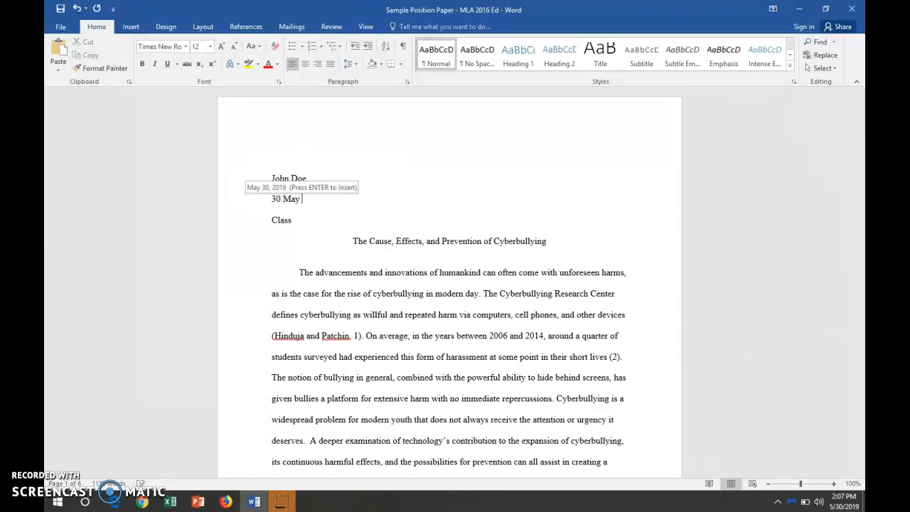
{"action": "type", "text": " 2019"}
{"action": "key", "text": "Down"}
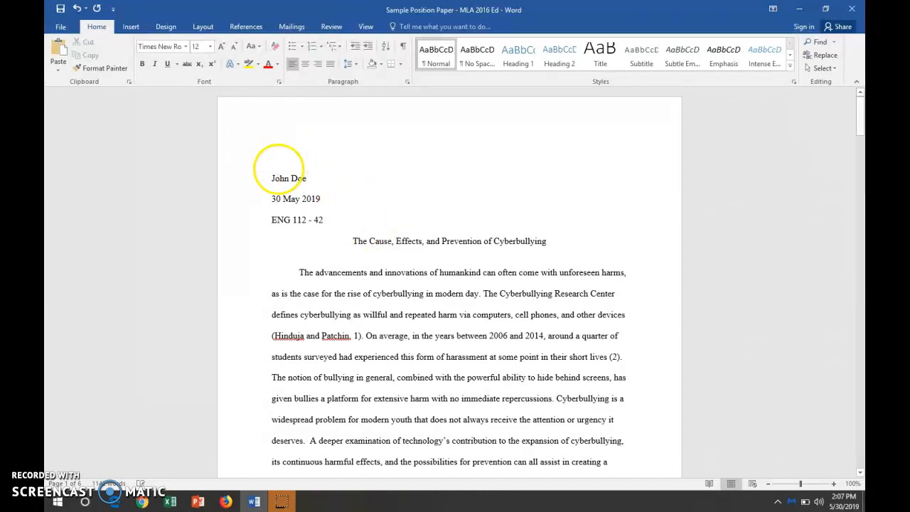
Remove the blank line above the student's name and align the name line to the left margin.
{"action": "left_click", "coordinate": [271, 178]}
{"action": "key", "text": "BackSpace"}
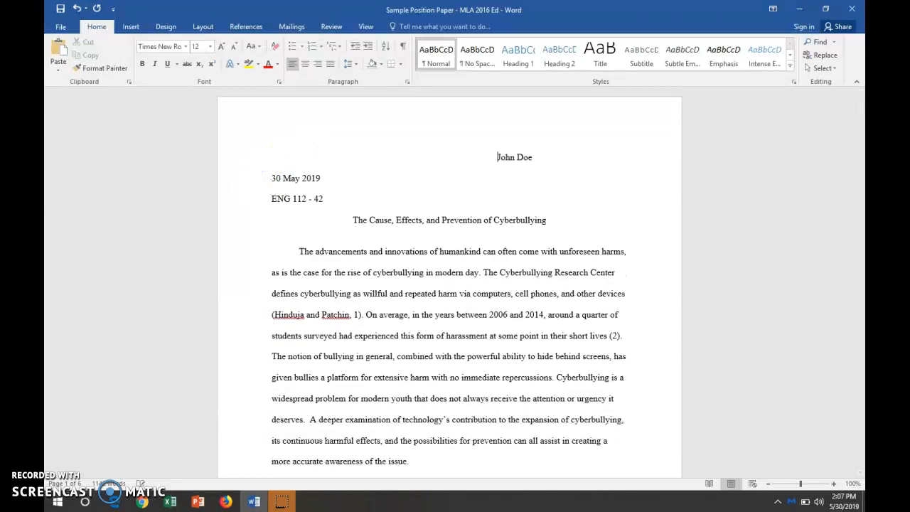
{"action": "left_click", "coordinate": [296, 65]}
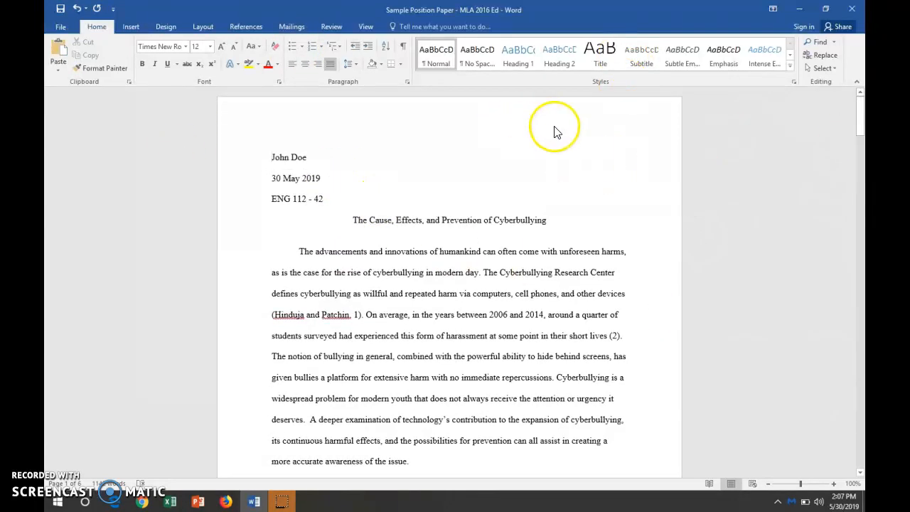
Insert a right-aligned page number in the page header using the Plain Number 3 style.
{"action": "double_click", "coordinate": [575, 111]}
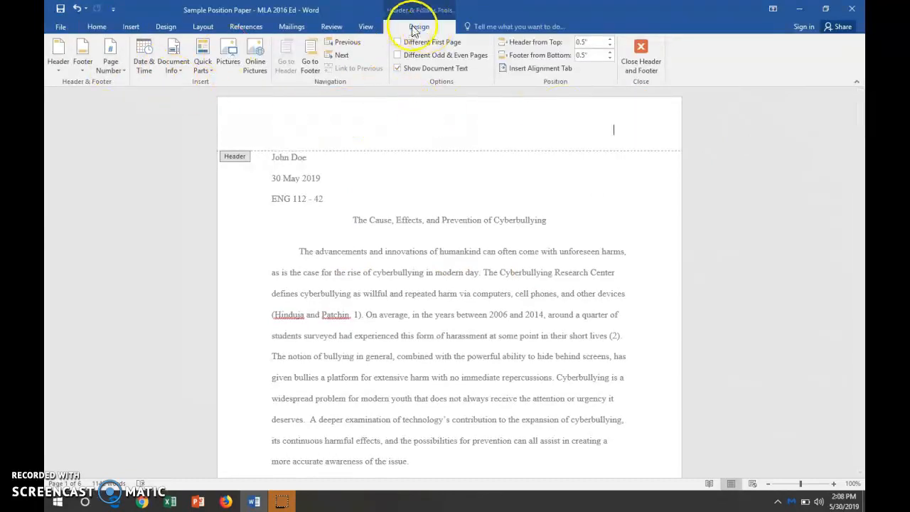
{"action": "left_click", "coordinate": [112, 65]}
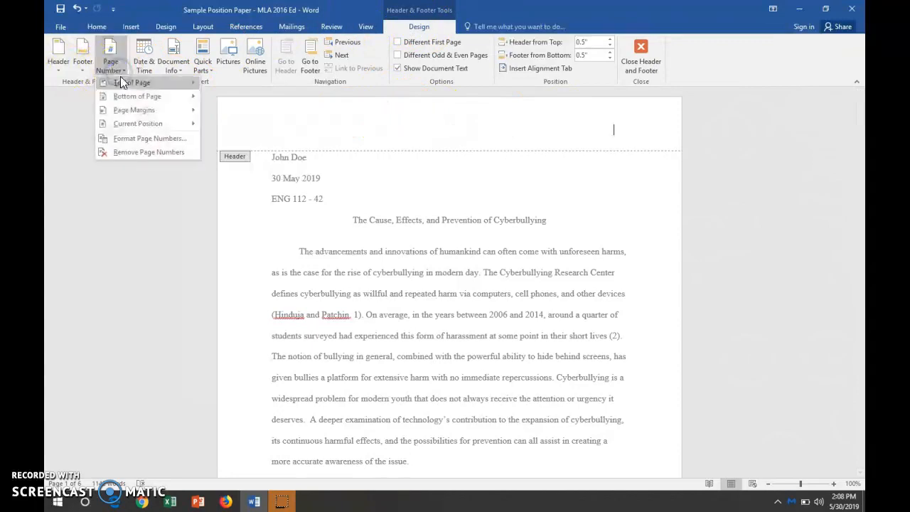
{"action": "left_click", "coordinate": [122, 82]}
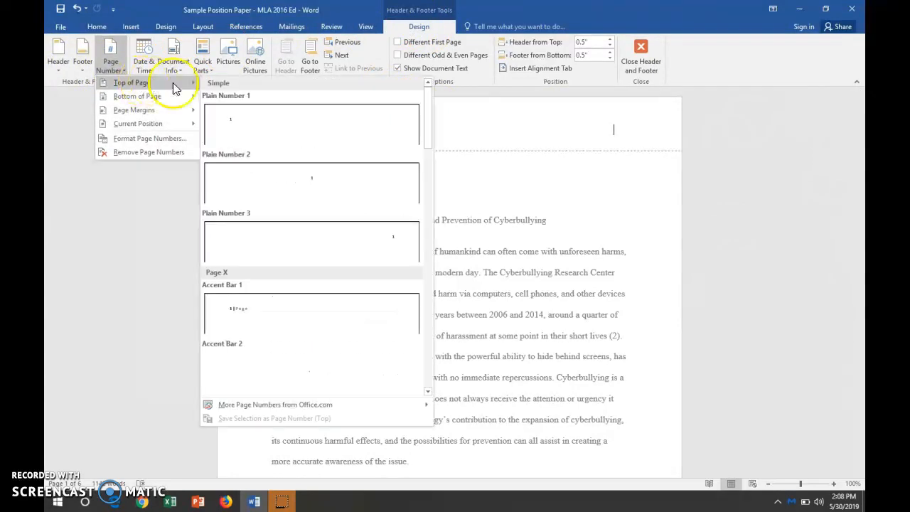
{"action": "left_click", "coordinate": [258, 240]}
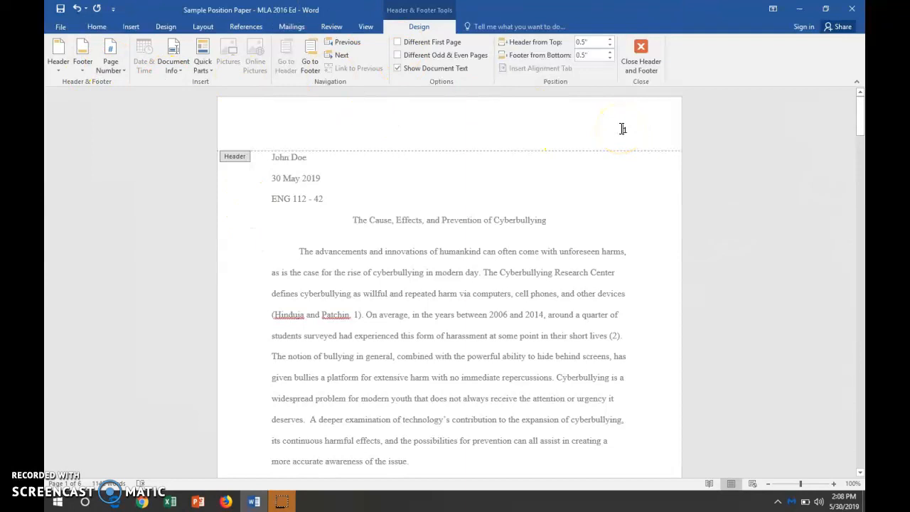
Enter the student's surname before the page number in the header, matching the name in the heading block.
{"action": "type", "text": "Hoover 1"}
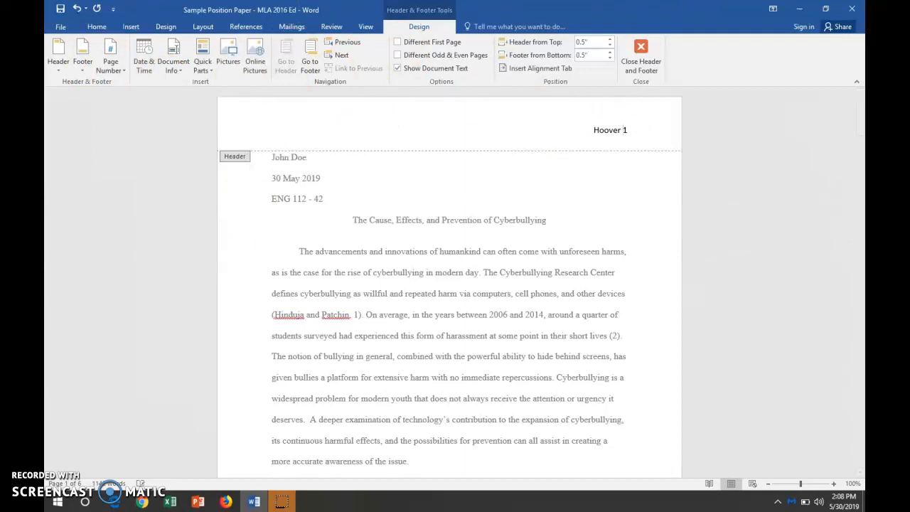
{"action": "left_click_drag", "start_coordinate": [619, 130], "coordinate": [591, 131]}
{"action": "left_click", "coordinate": [620, 131]}
{"action": "type", "text": "Do"}
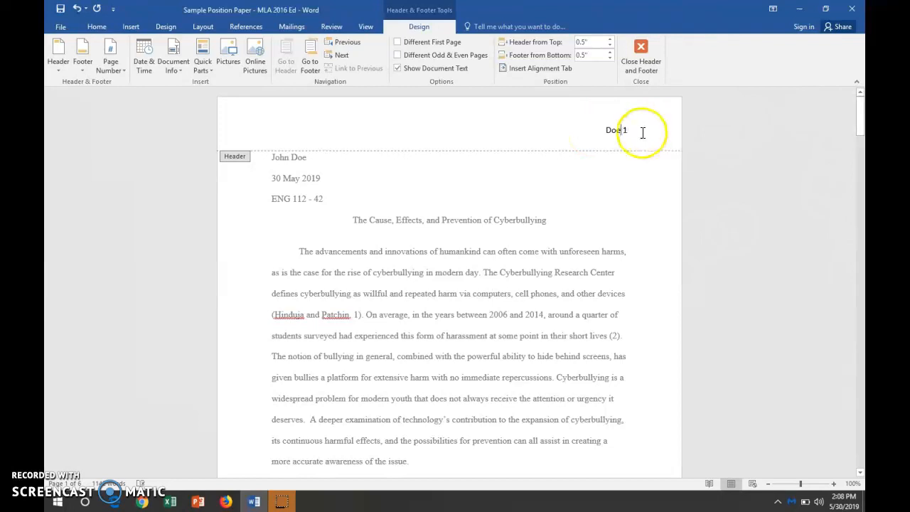
Change the header's surname and page number to Times New Roman and return to the document body.
{"action": "left_click_drag", "start_coordinate": [644, 135], "coordinate": [611, 136]}
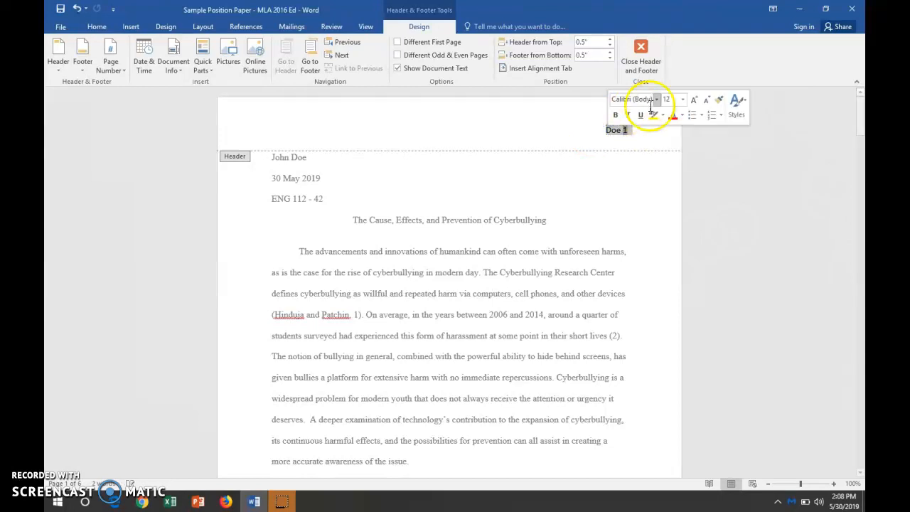
{"action": "left_click", "coordinate": [658, 103]}
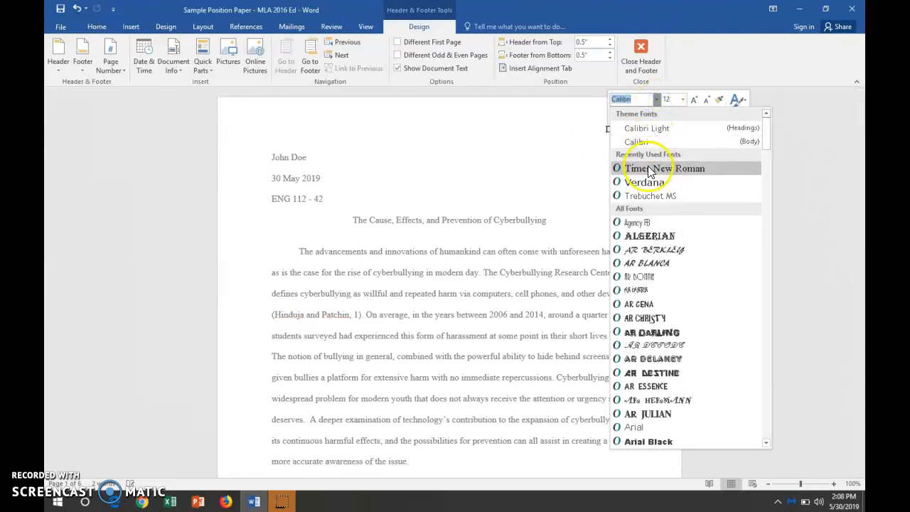
{"action": "left_click", "coordinate": [643, 169]}
{"action": "left_click", "coordinate": [630, 186]}
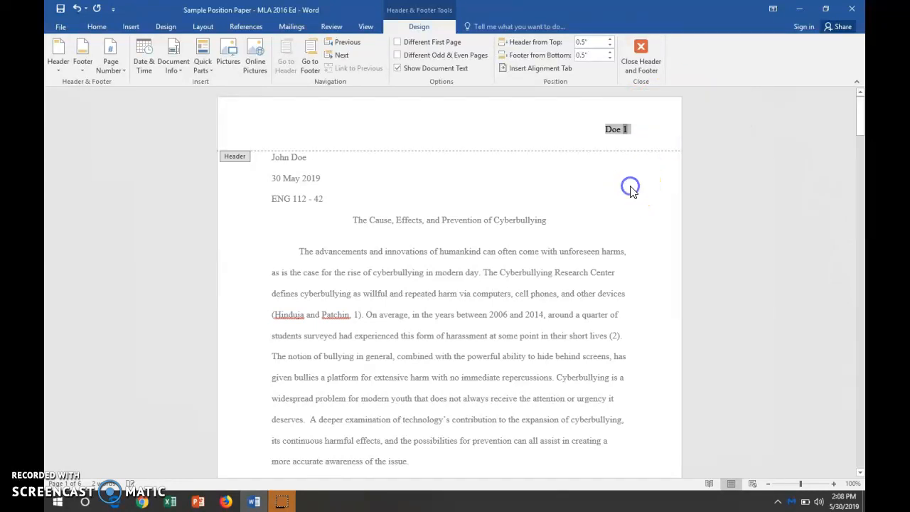
{"action": "double_click", "coordinate": [628, 215]}
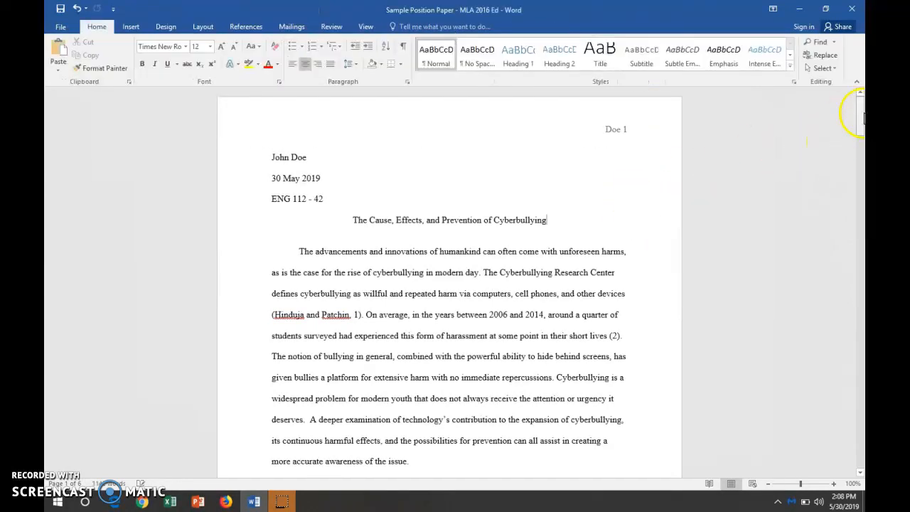
Delete the comma between the authors' names and the page number in the first paragraph's first citation.
{"action": "mouse_move", "coordinate": [860, 114]}
{"action": "left_mouse_down"}
{"action": "mouse_move", "coordinate": [860, 170]}
{"action": "mouse_move", "coordinate": [844, 118]}
{"action": "left_mouse_up"}
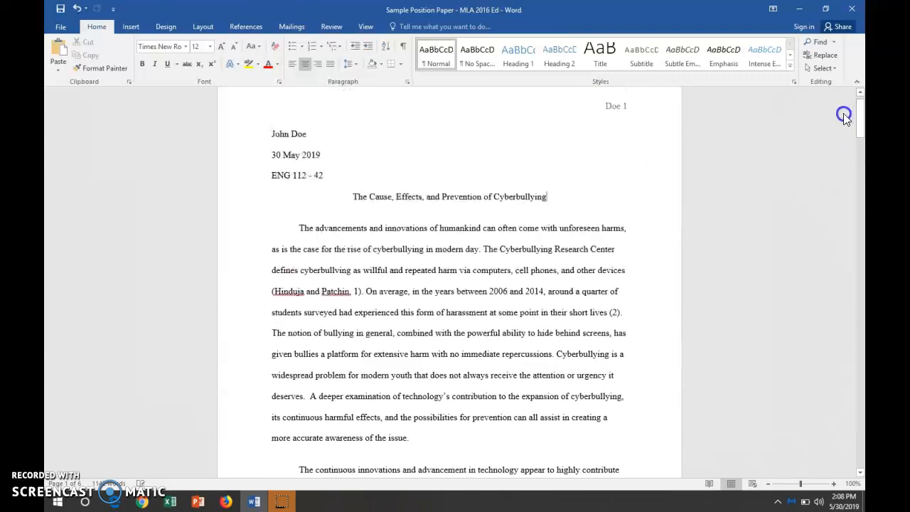
{"action": "left_click", "coordinate": [355, 291]}
{"action": "key", "text": "BackSpace"}
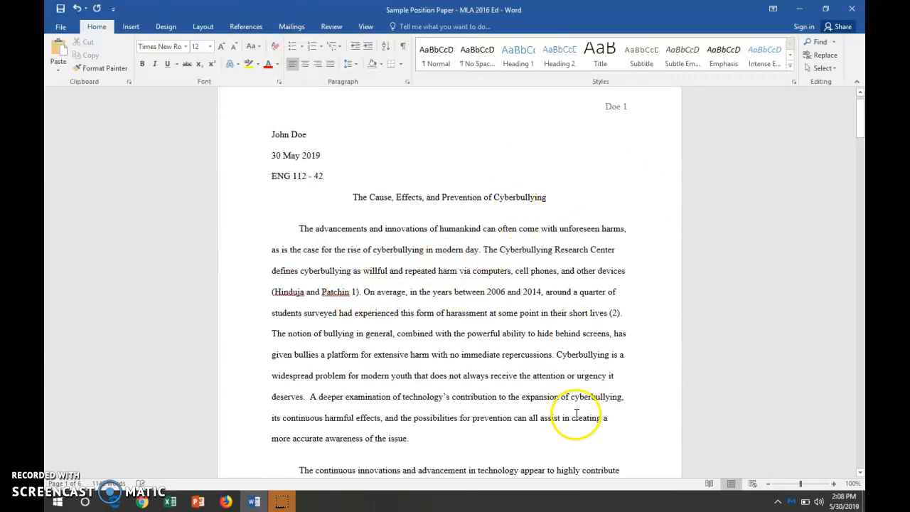
Enlarge the document view to 160% to examine the in-text citations in the first paragraph.
{"action": "left_click", "coordinate": [833, 484]}
{"action": "left_click", "coordinate": [833, 484]}
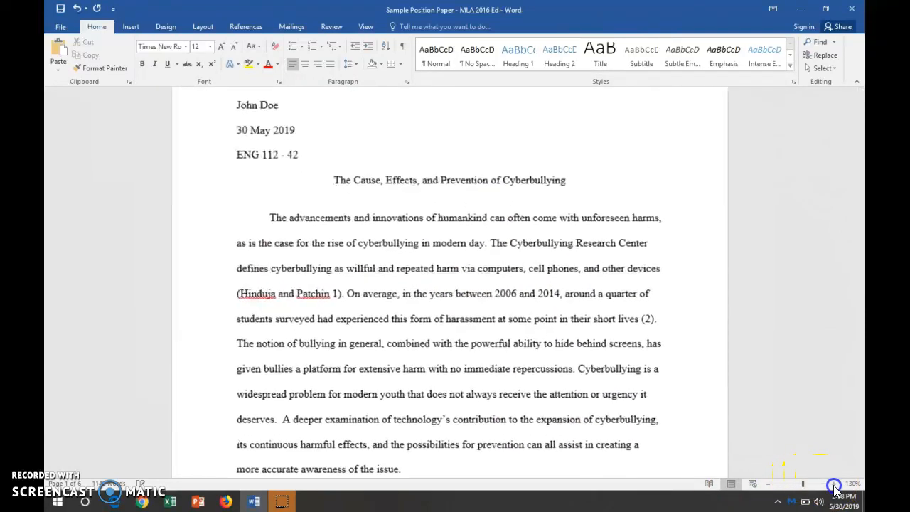
{"action": "left_click", "coordinate": [833, 484]}
{"action": "left_click", "coordinate": [833, 484]}
{"action": "left_click", "coordinate": [833, 484]}
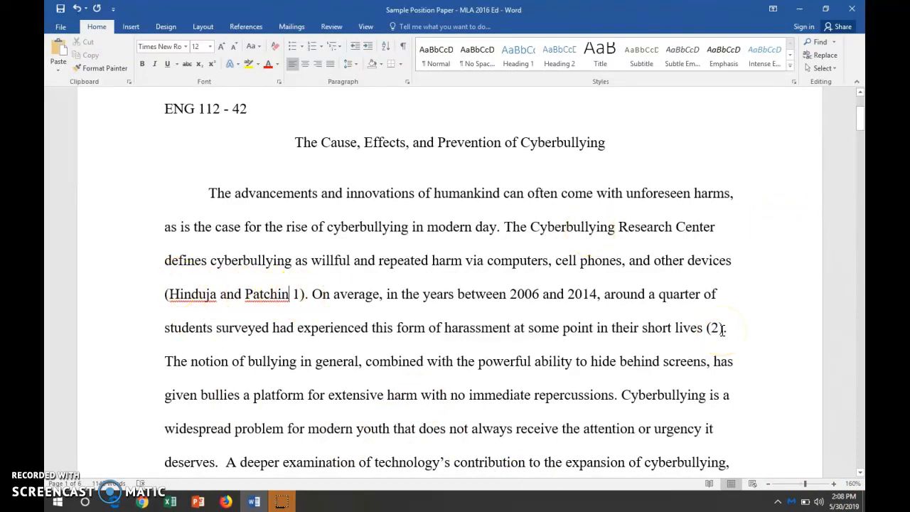
Delete the comma between the authors' names and page number 65 in the first citation on page 2.
{"action": "left_click_drag", "start_coordinate": [859, 112], "coordinate": [860, 167]}
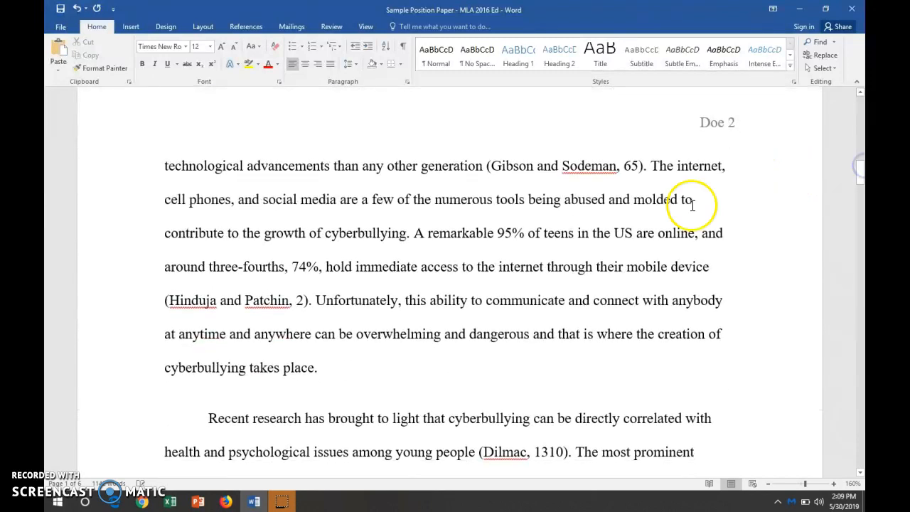
{"action": "left_click", "coordinate": [615, 165]}
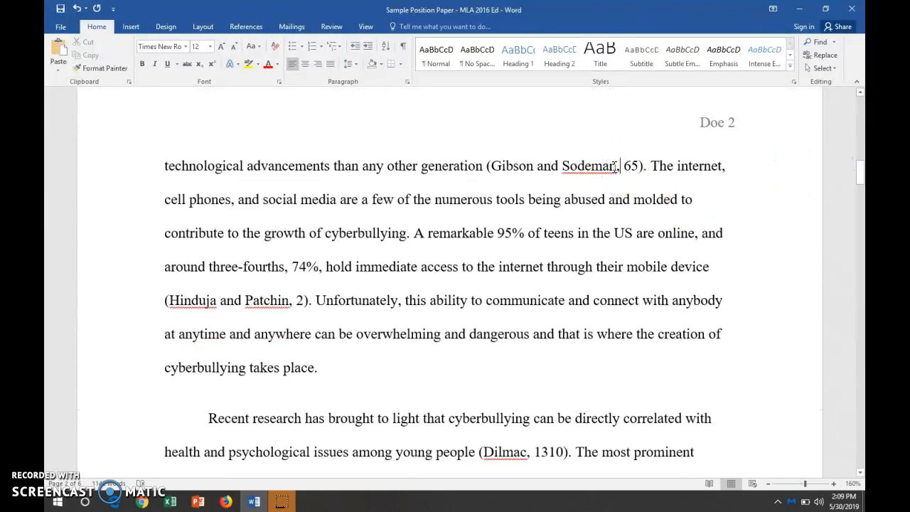
{"action": "key", "text": "BackSpace"}
Delete the comma between the authors' names and page number 2 in the second citation on page 2.
{"action": "left_click", "coordinate": [860, 174]}
{"action": "left_click_drag", "start_coordinate": [861, 176], "coordinate": [862, 179]}
{"action": "left_click", "coordinate": [291, 274]}
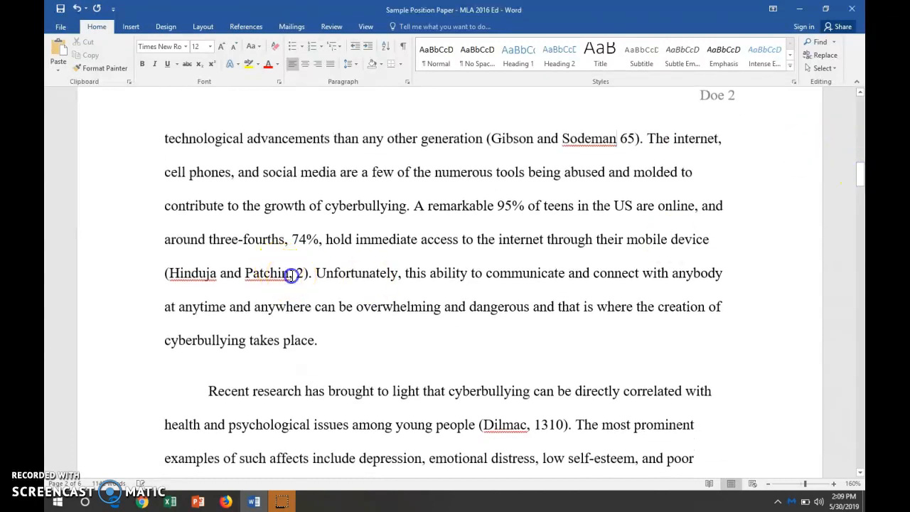
{"action": "key", "text": "BackSpace"}
{"action": "key", "text": "BackSpace"}
{"action": "type", "text": "n"}
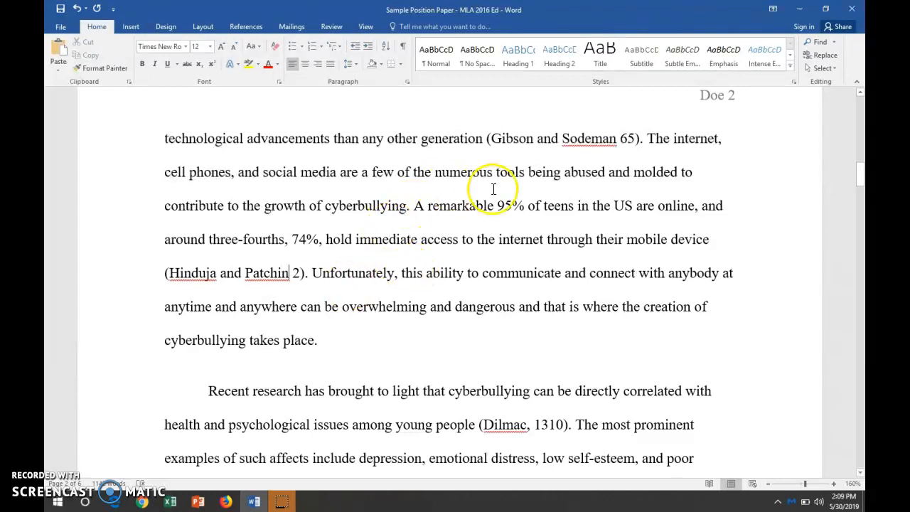
Change the special indentation of the first Works Cited entry to First line.
{"action": "left_click_drag", "start_coordinate": [860, 172], "coordinate": [860, 349]}
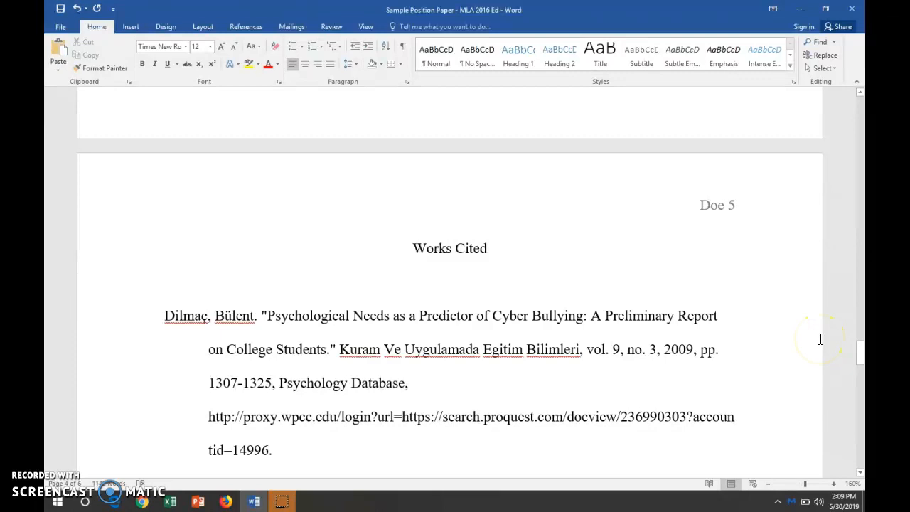
{"action": "left_click", "coordinate": [859, 354]}
{"action": "left_click_drag", "start_coordinate": [860, 354], "coordinate": [860, 357]}
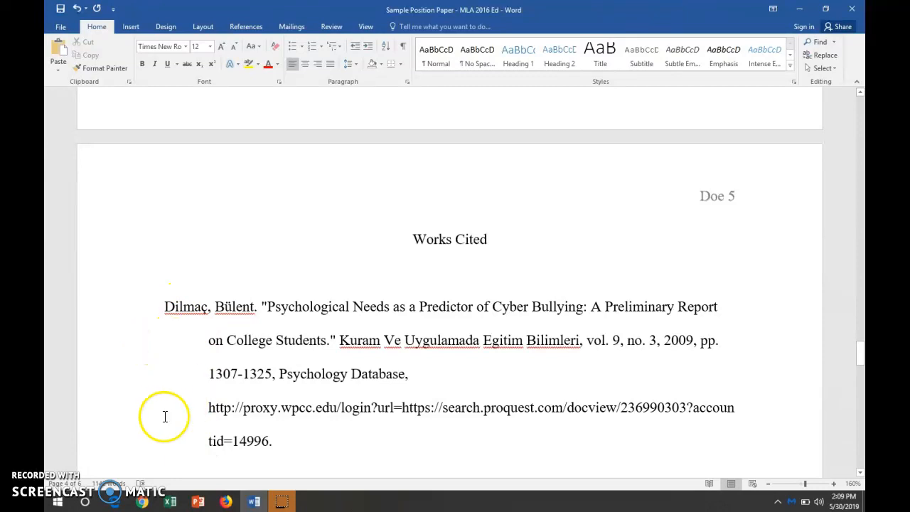
{"action": "left_click_drag", "start_coordinate": [278, 439], "coordinate": [191, 311]}
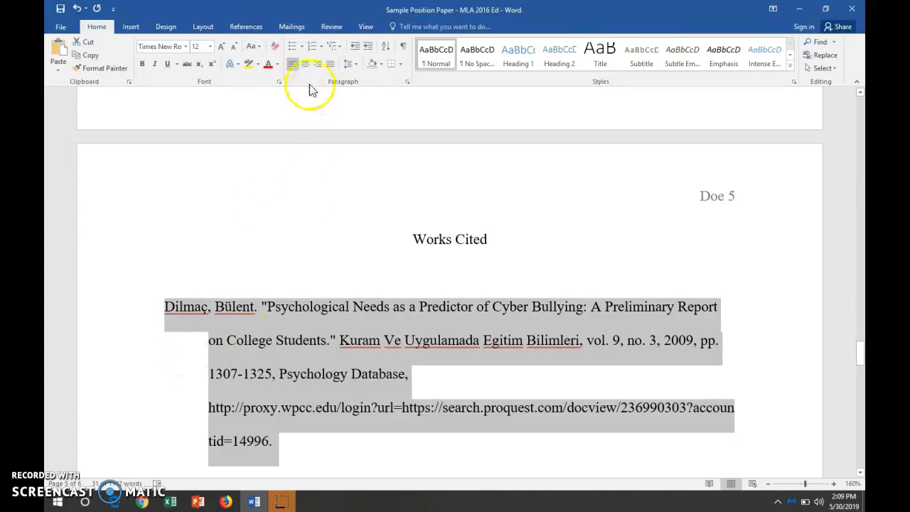
{"action": "left_click", "coordinate": [407, 82]}
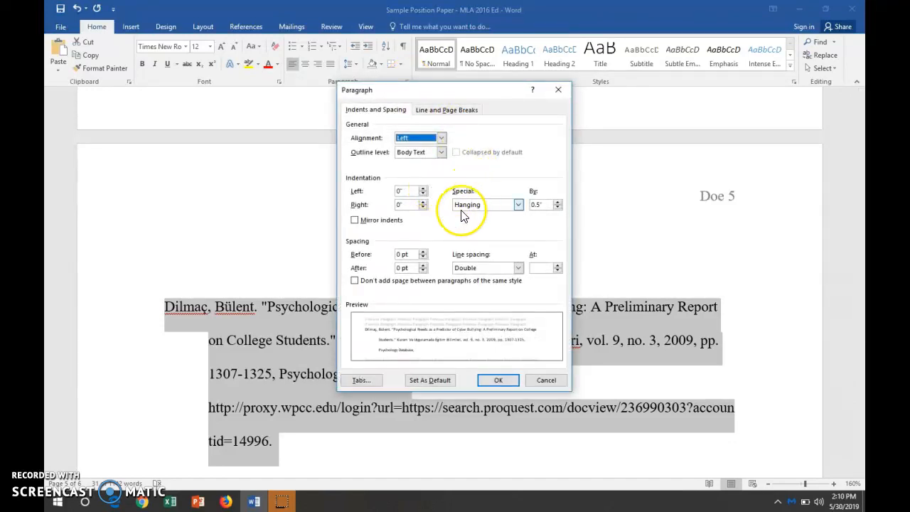
{"action": "left_click", "coordinate": [486, 208]}
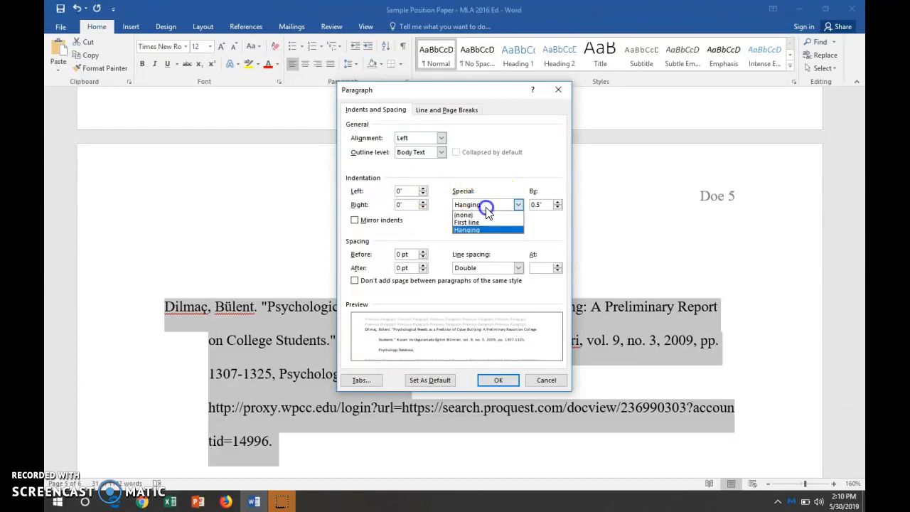
{"action": "left_click", "coordinate": [477, 222]}
{"action": "left_click", "coordinate": [497, 381]}
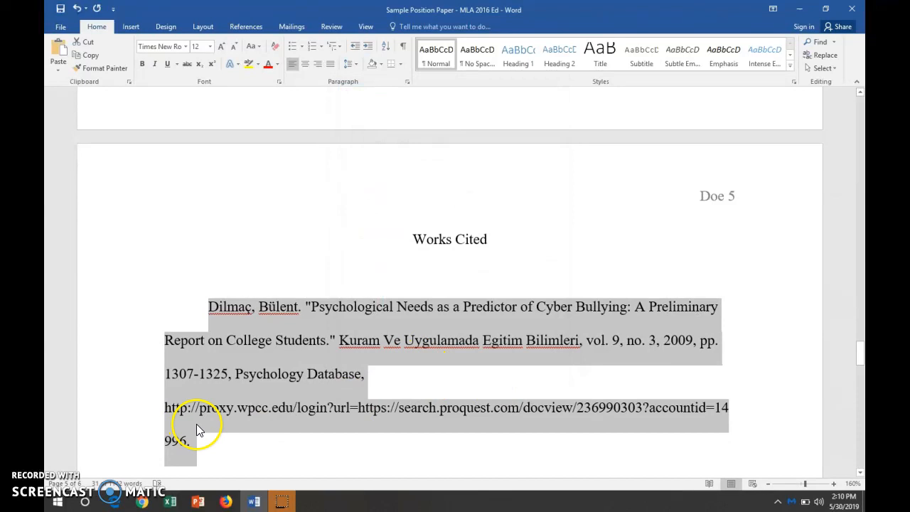
Set the special indentation of the first Works Cited entry to Hanging by 0.5" and deselect the entry.
{"action": "left_click", "coordinate": [407, 83]}
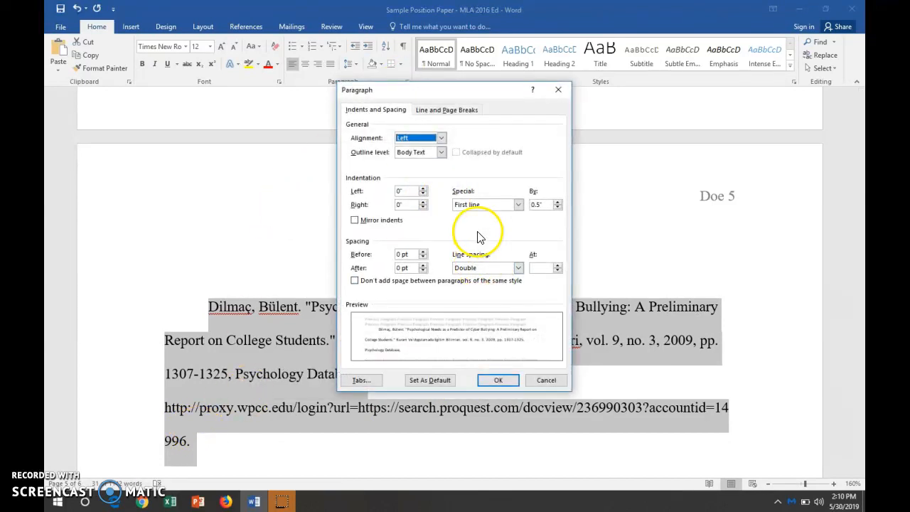
{"action": "left_click", "coordinate": [462, 205]}
{"action": "left_click", "coordinate": [466, 228]}
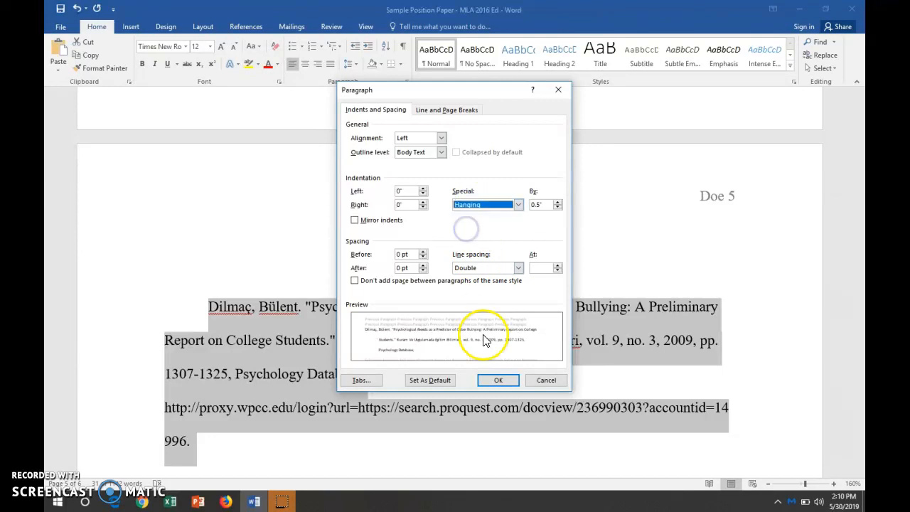
{"action": "left_click", "coordinate": [496, 381]}
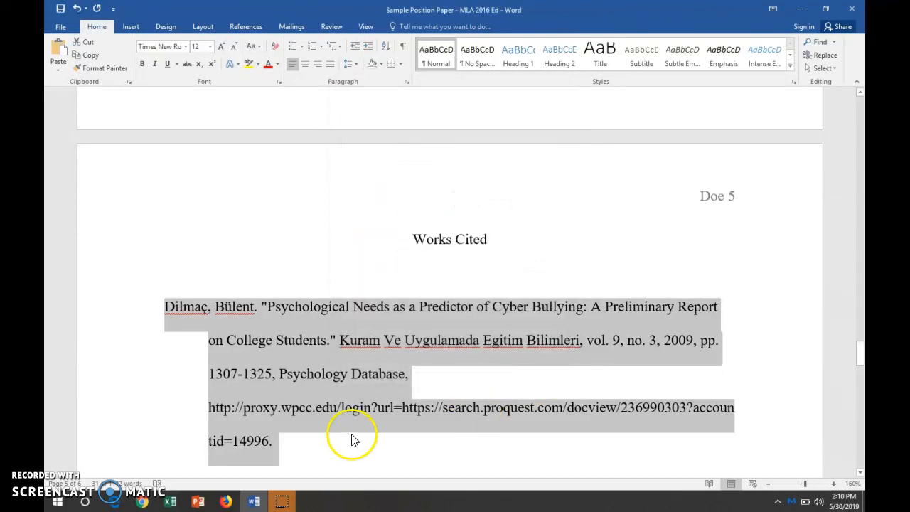
{"action": "left_click", "coordinate": [336, 445]}
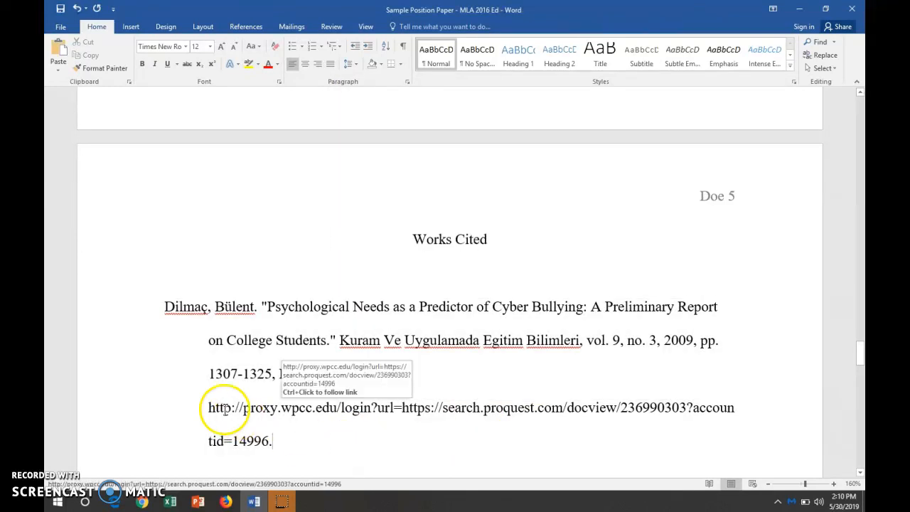
Examine how the first two Works Cited entries are ordered and return to the start of the paper.
{"action": "left_click_drag", "start_coordinate": [860, 362], "coordinate": [860, 360]}
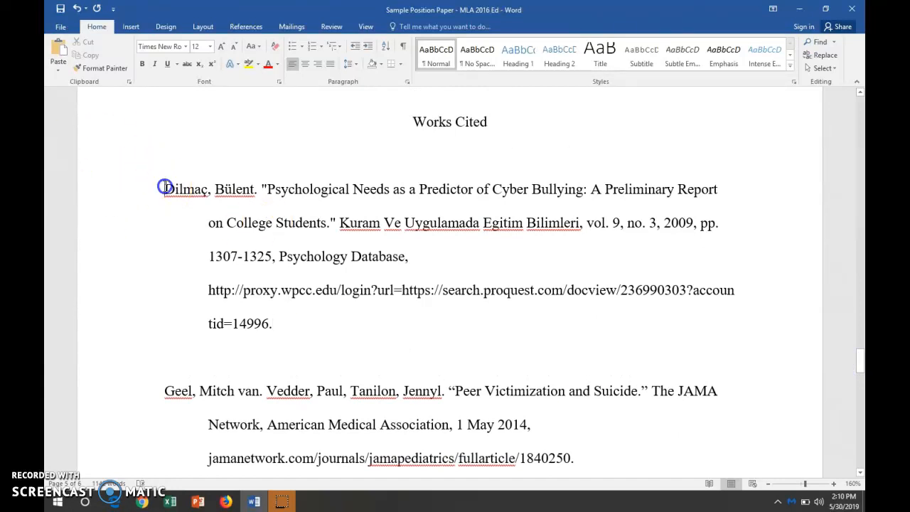
{"action": "left_click", "coordinate": [164, 391]}
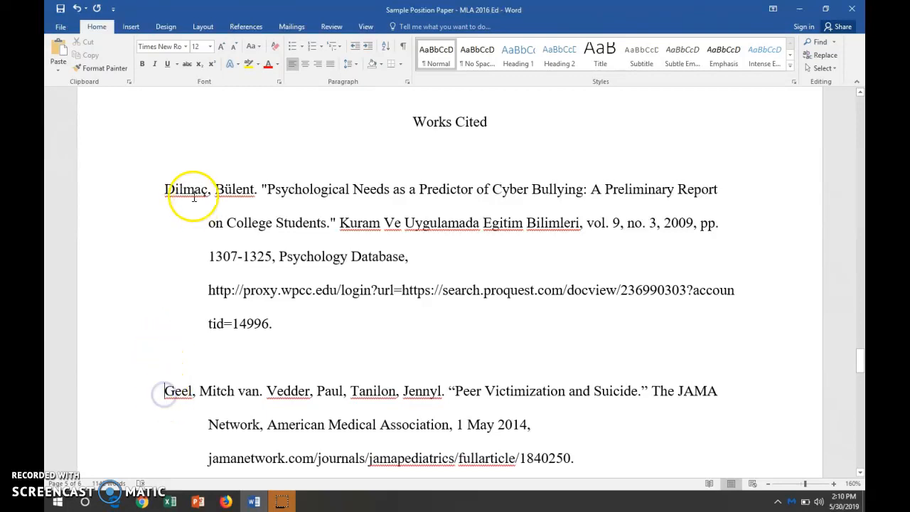
{"action": "left_click_drag", "start_coordinate": [861, 364], "coordinate": [853, 102]}
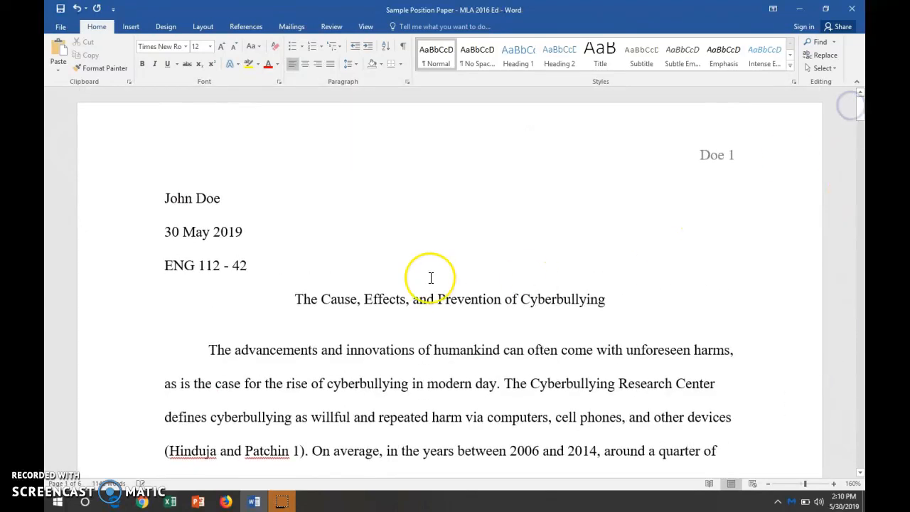